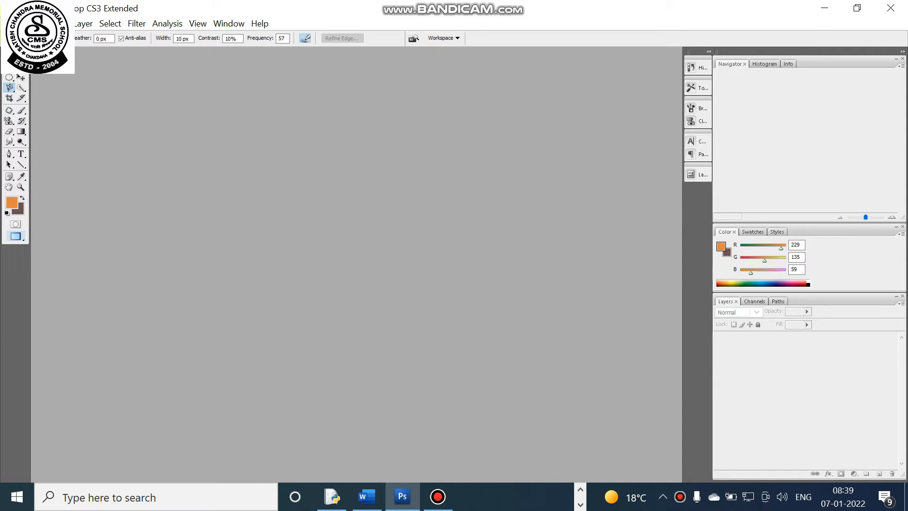
Step: Open the eliphant_come image from the HTML folder
{"action": "left_click", "coordinate": [10, 23]}
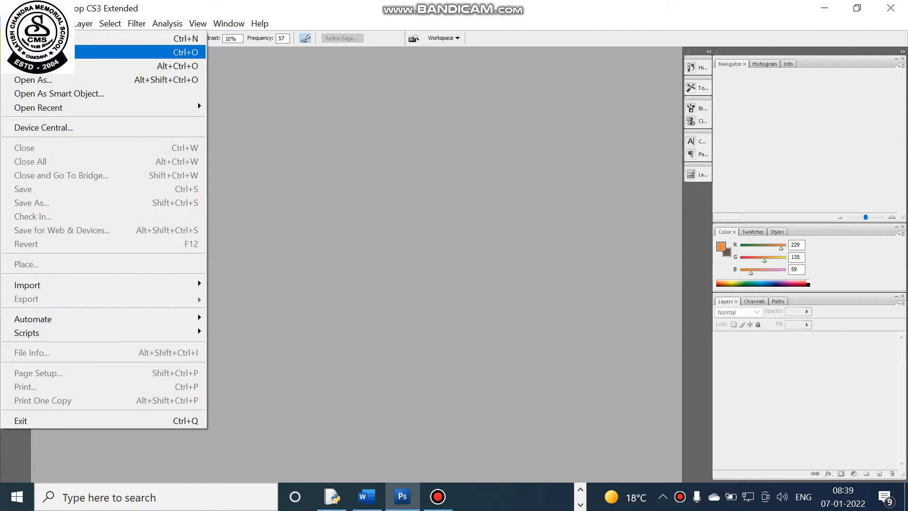
{"action": "left_click", "coordinate": [37, 54]}
{"action": "scroll", "coordinate": [504, 204], "scroll_direction": "down", "scroll_amount": 3}
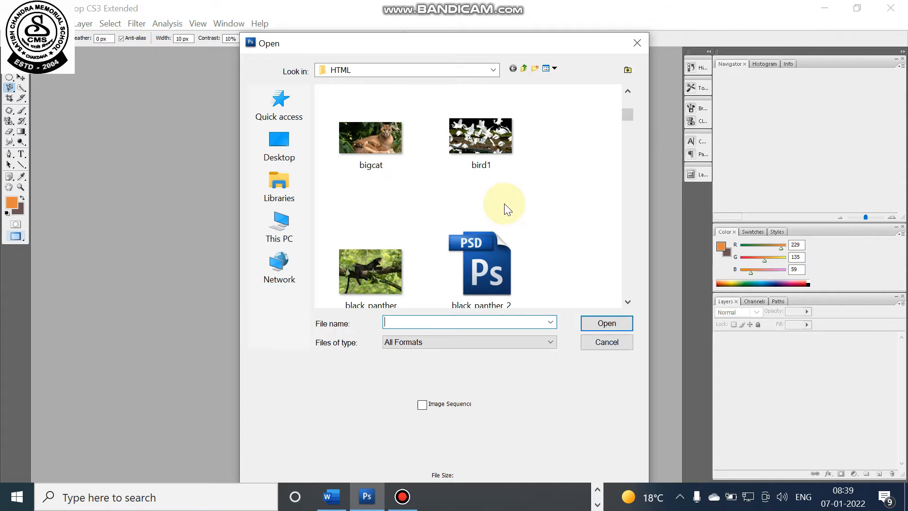
{"action": "scroll", "coordinate": [504, 204], "scroll_direction": "down", "scroll_amount": 3}
{"action": "scroll", "coordinate": [504, 204], "scroll_direction": "down", "scroll_amount": 5}
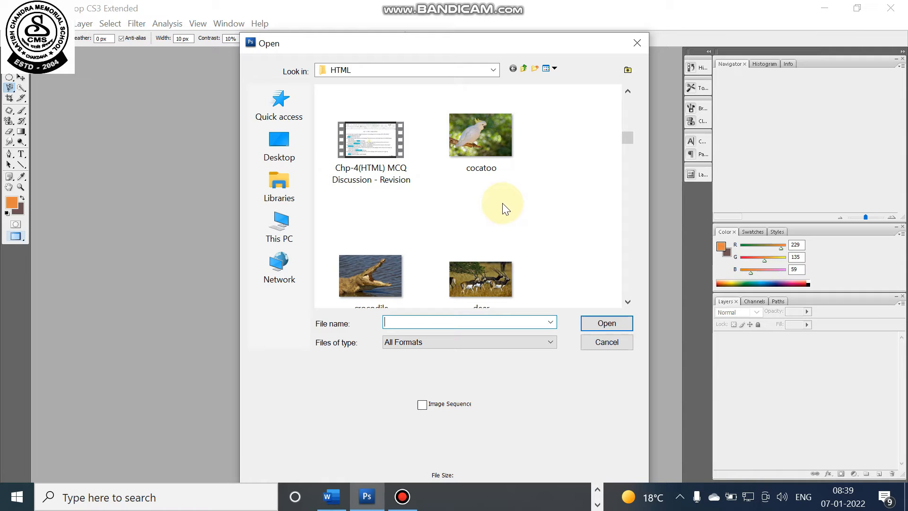
{"action": "scroll", "coordinate": [490, 222], "scroll_direction": "down", "scroll_amount": 1}
{"action": "scroll", "coordinate": [489, 223], "scroll_direction": "down", "scroll_amount": 2}
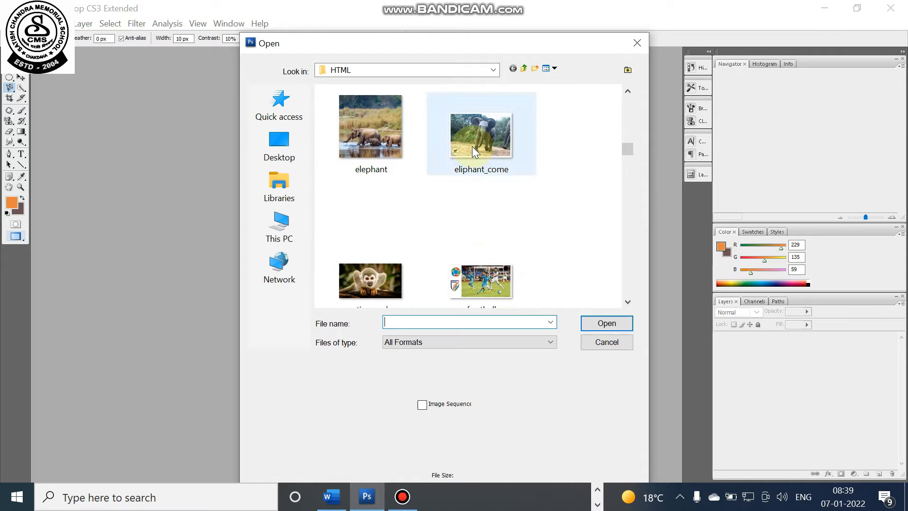
{"action": "double_click", "coordinate": [473, 131]}
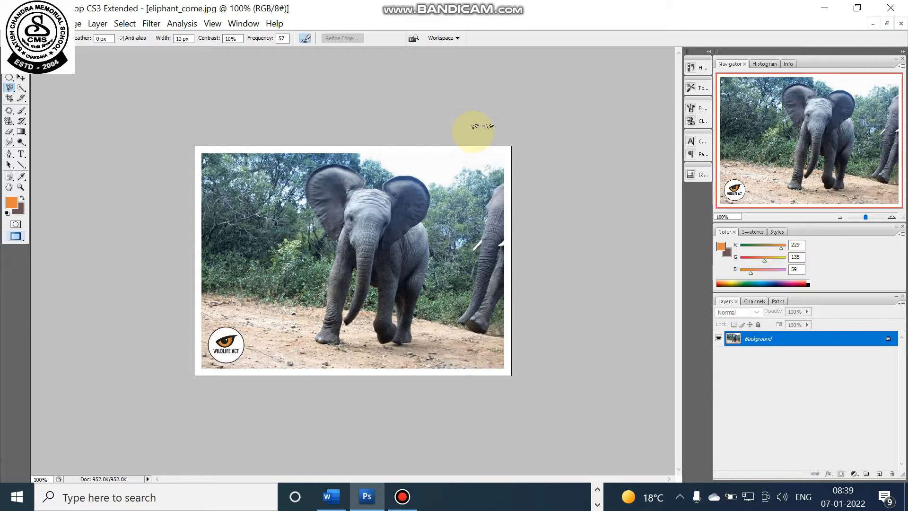
Step: Clone the elephant onto the bushes to its left using the Clone Stamp Tool in Normal mode, sampling from its head
{"action": "left_click", "coordinate": [9, 121]}
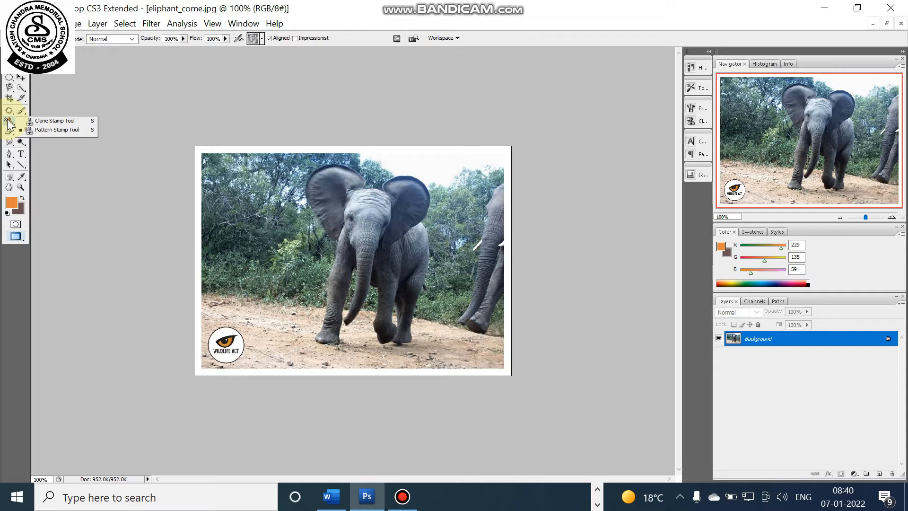
{"action": "left_click", "coordinate": [57, 120]}
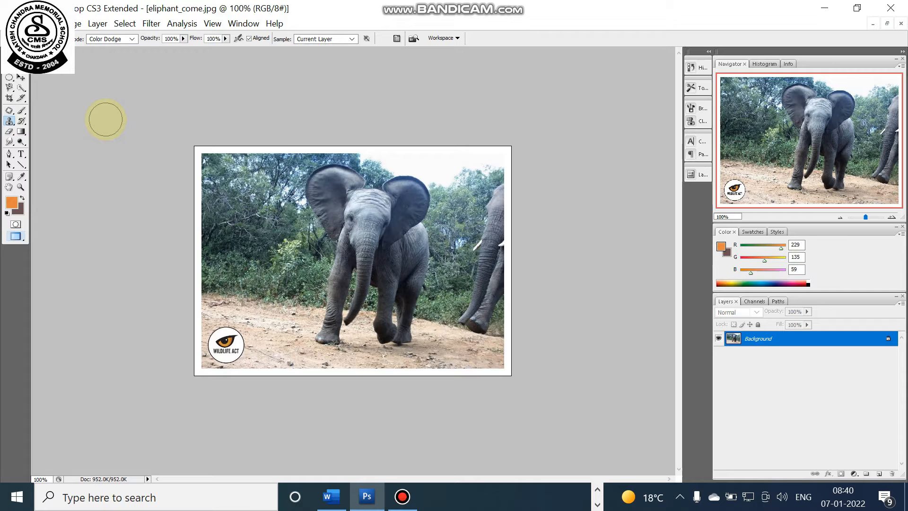
{"action": "left_click", "coordinate": [105, 119], "text": "alt"}
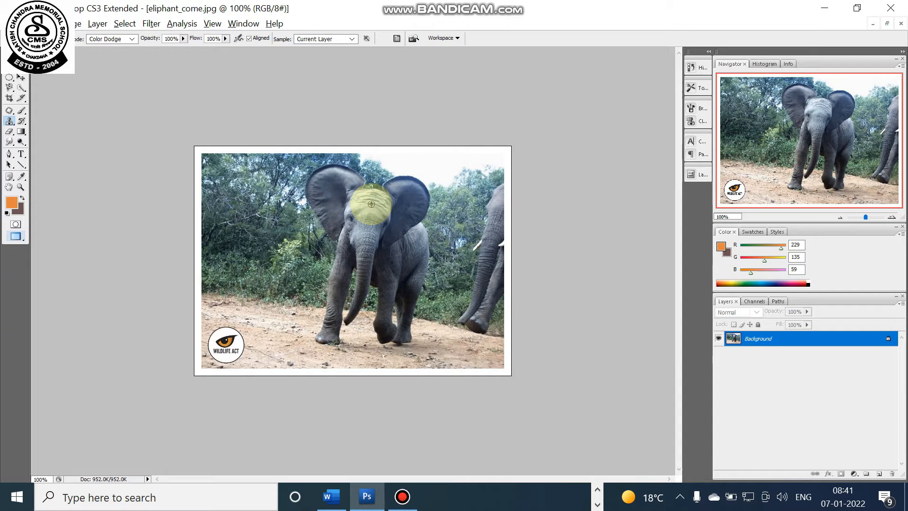
{"action": "key", "text": "shift+alt+n"}
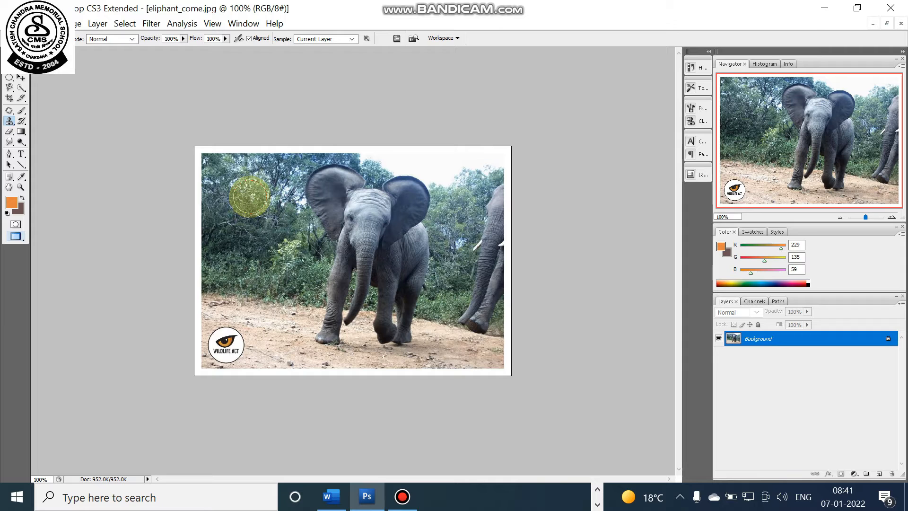
{"action": "mouse_move", "coordinate": [251, 195]}
{"action": "left_mouse_down"}
{"action": "mouse_move", "coordinate": [234, 221]}
{"action": "mouse_move", "coordinate": [257, 223]}
{"action": "mouse_move", "coordinate": [227, 240]}
{"action": "mouse_move", "coordinate": [248, 245]}
{"action": "mouse_move", "coordinate": [225, 262]}
{"action": "mouse_move", "coordinate": [272, 263]}
{"action": "mouse_move", "coordinate": [281, 230]}
{"action": "mouse_move", "coordinate": [261, 179]}
{"action": "mouse_move", "coordinate": [220, 210]}
{"action": "mouse_move", "coordinate": [222, 174]}
{"action": "mouse_move", "coordinate": [252, 186]}
{"action": "mouse_move", "coordinate": [286, 185]}
{"action": "mouse_move", "coordinate": [288, 200]}
{"action": "mouse_move", "coordinate": [259, 237]}
{"action": "mouse_move", "coordinate": [261, 268]}
{"action": "mouse_move", "coordinate": [228, 283]}
{"action": "mouse_move", "coordinate": [262, 296]}
{"action": "mouse_move", "coordinate": [223, 307]}
{"action": "mouse_move", "coordinate": [256, 306]}
{"action": "mouse_move", "coordinate": [259, 317]}
{"action": "mouse_move", "coordinate": [272, 315]}
{"action": "mouse_move", "coordinate": [273, 329]}
{"action": "mouse_move", "coordinate": [281, 323]}
{"action": "mouse_move", "coordinate": [300, 229]}
{"action": "mouse_move", "coordinate": [294, 282]}
{"action": "mouse_move", "coordinate": [283, 298]}
{"action": "mouse_move", "coordinate": [237, 288]}
{"action": "mouse_move", "coordinate": [213, 304]}
{"action": "mouse_move", "coordinate": [209, 331]}
{"action": "mouse_move", "coordinate": [211, 318]}
{"action": "mouse_move", "coordinate": [243, 314]}
{"action": "mouse_move", "coordinate": [271, 290]}
{"action": "mouse_move", "coordinate": [230, 243]}
{"action": "mouse_move", "coordinate": [204, 176]}
{"action": "mouse_move", "coordinate": [200, 198]}
{"action": "mouse_move", "coordinate": [253, 203]}
{"action": "mouse_move", "coordinate": [282, 304]}
{"action": "mouse_move", "coordinate": [373, 312]}
{"action": "mouse_move", "coordinate": [509, 344]}
{"action": "left_mouse_up"}
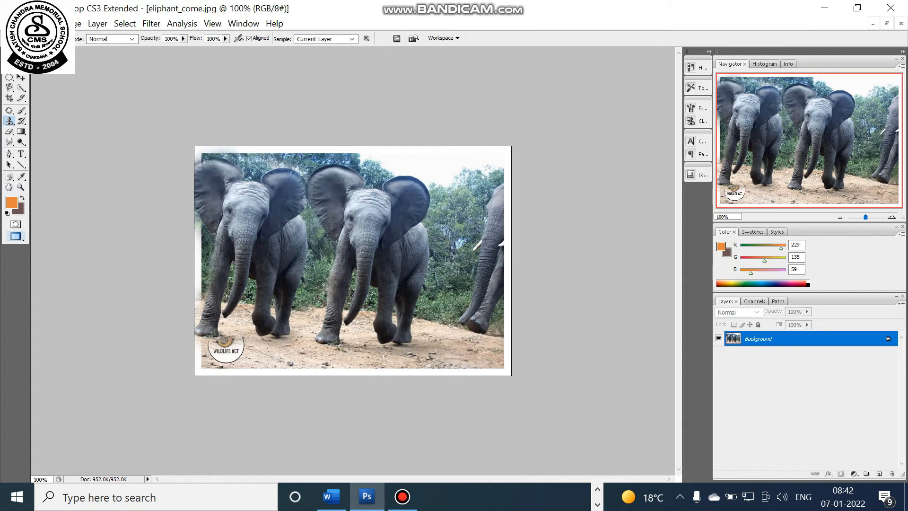
Step: Open the fox image from the HTML folder
{"action": "key", "text": "alt+f"}
{"action": "key", "text": "Down"}
{"action": "key", "text": "Return"}
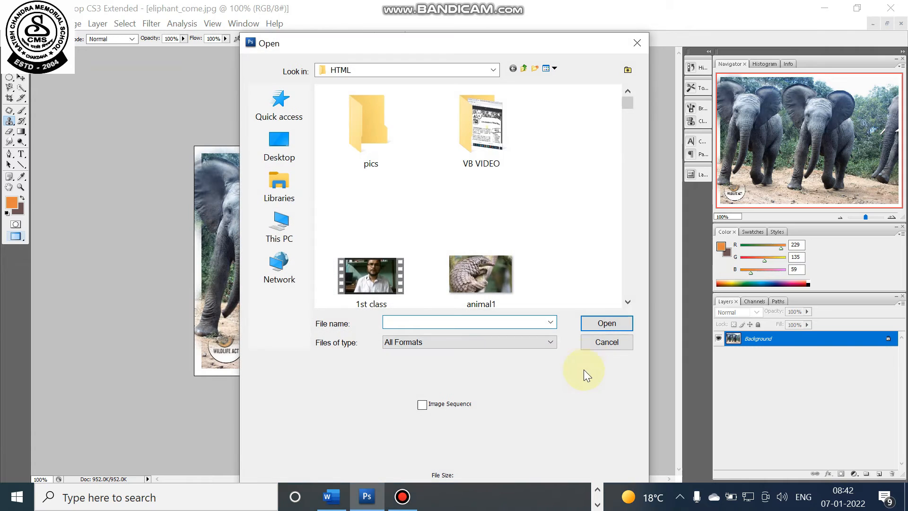
{"action": "scroll", "coordinate": [561, 254], "scroll_direction": "down", "scroll_amount": 6}
{"action": "scroll", "coordinate": [561, 254], "scroll_direction": "down", "scroll_amount": 3}
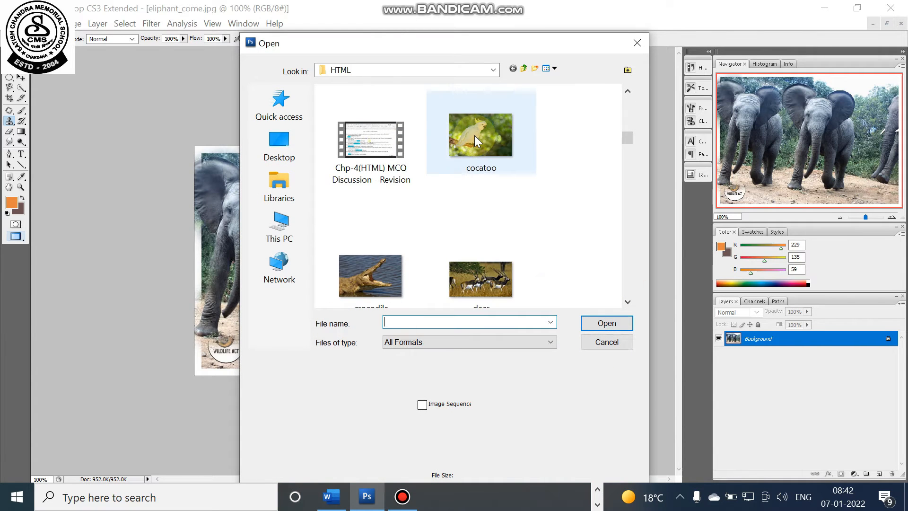
{"action": "scroll", "coordinate": [474, 151], "scroll_direction": "down", "scroll_amount": 4}
{"action": "scroll", "coordinate": [472, 168], "scroll_direction": "down", "scroll_amount": 3}
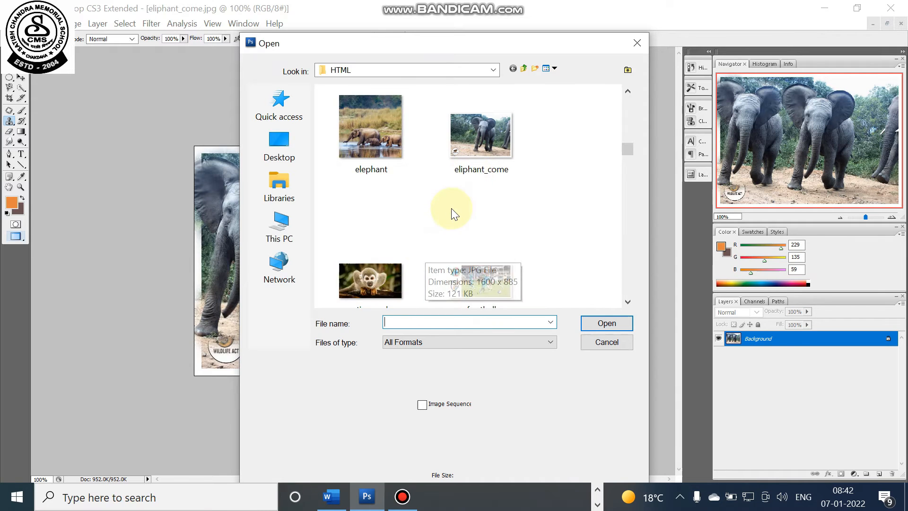
{"action": "scroll", "coordinate": [449, 210], "scroll_direction": "down", "scroll_amount": 3}
{"action": "double_click", "coordinate": [381, 267]}
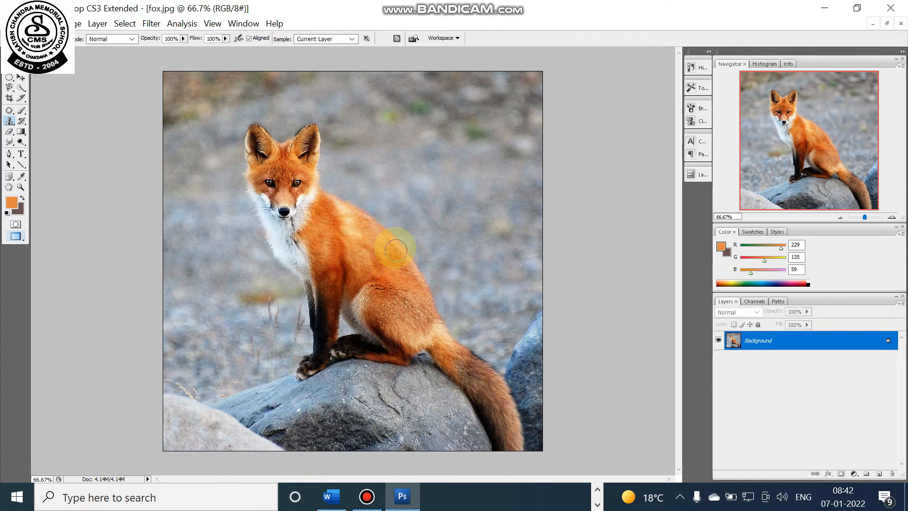
Step: Clone the fox with the Clone Stamp Tool onto the background above and to the right of the original
{"action": "left_click", "coordinate": [12, 124]}
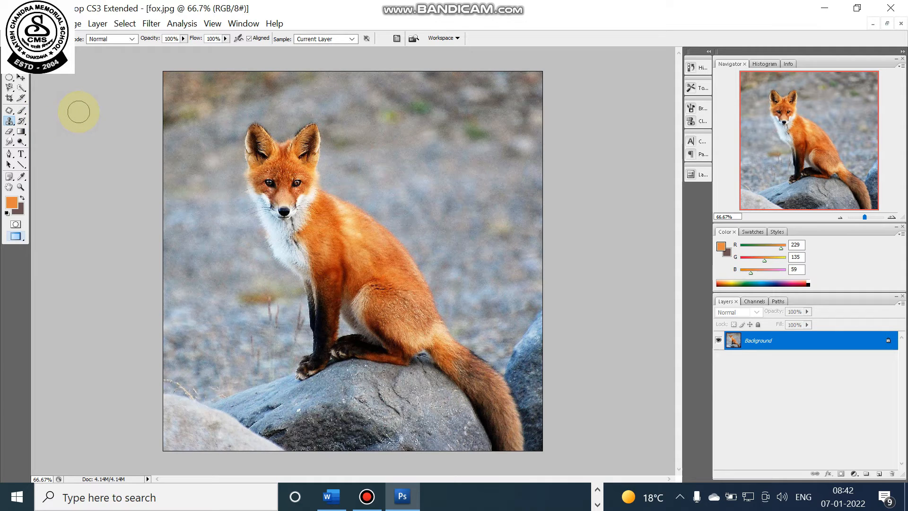
{"action": "key", "text": "alt"}
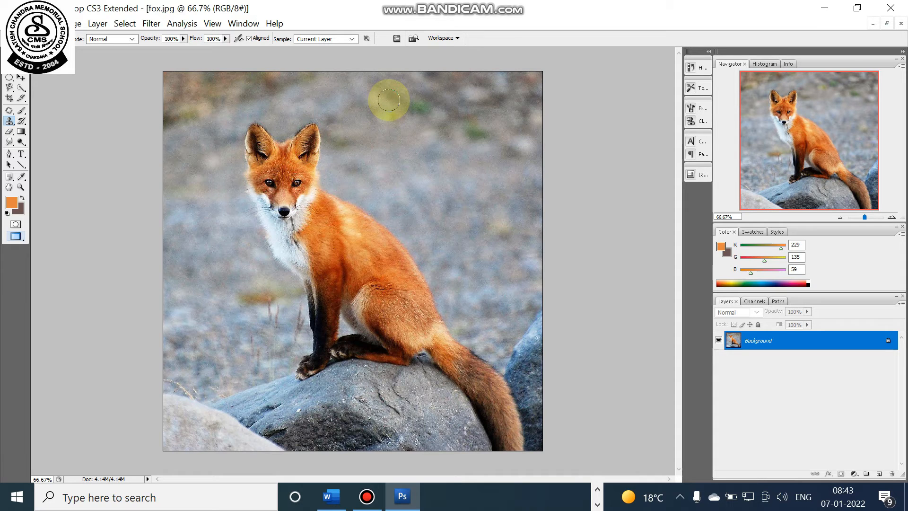
{"action": "mouse_move", "coordinate": [389, 101]}
{"action": "left_mouse_down"}
{"action": "mouse_move", "coordinate": [374, 126]}
{"action": "mouse_move", "coordinate": [378, 114]}
{"action": "mouse_move", "coordinate": [374, 137]}
{"action": "mouse_move", "coordinate": [385, 127]}
{"action": "mouse_move", "coordinate": [380, 147]}
{"action": "mouse_move", "coordinate": [393, 130]}
{"action": "mouse_move", "coordinate": [395, 145]}
{"action": "mouse_move", "coordinate": [400, 136]}
{"action": "mouse_move", "coordinate": [401, 164]}
{"action": "mouse_move", "coordinate": [400, 147]}
{"action": "mouse_move", "coordinate": [402, 161]}
{"action": "mouse_move", "coordinate": [381, 163]}
{"action": "mouse_move", "coordinate": [379, 147]}
{"action": "mouse_move", "coordinate": [377, 164]}
{"action": "mouse_move", "coordinate": [375, 121]}
{"action": "mouse_move", "coordinate": [370, 130]}
{"action": "mouse_move", "coordinate": [350, 104]}
{"action": "mouse_move", "coordinate": [356, 82]}
{"action": "mouse_move", "coordinate": [410, 89]}
{"action": "mouse_move", "coordinate": [421, 79]}
{"action": "mouse_move", "coordinate": [402, 122]}
{"action": "mouse_move", "coordinate": [417, 110]}
{"action": "mouse_move", "coordinate": [404, 159]}
{"action": "mouse_move", "coordinate": [433, 141]}
{"action": "mouse_move", "coordinate": [433, 166]}
{"action": "mouse_move", "coordinate": [451, 157]}
{"action": "mouse_move", "coordinate": [456, 185]}
{"action": "mouse_move", "coordinate": [466, 185]}
{"action": "mouse_move", "coordinate": [483, 166]}
{"action": "mouse_move", "coordinate": [493, 200]}
{"action": "mouse_move", "coordinate": [493, 180]}
{"action": "mouse_move", "coordinate": [441, 140]}
{"action": "mouse_move", "coordinate": [449, 141]}
{"action": "mouse_move", "coordinate": [439, 142]}
{"action": "mouse_move", "coordinate": [505, 192]}
{"action": "mouse_move", "coordinate": [530, 241]}
{"action": "mouse_move", "coordinate": [473, 186]}
{"action": "mouse_move", "coordinate": [455, 193]}
{"action": "mouse_move", "coordinate": [383, 175]}
{"action": "mouse_move", "coordinate": [362, 189]}
{"action": "mouse_move", "coordinate": [396, 223]}
{"action": "mouse_move", "coordinate": [456, 227]}
{"action": "mouse_move", "coordinate": [482, 239]}
{"action": "mouse_move", "coordinate": [496, 263]}
{"action": "mouse_move", "coordinate": [537, 279]}
{"action": "mouse_move", "coordinate": [488, 302]}
{"action": "mouse_move", "coordinate": [459, 290]}
{"action": "mouse_move", "coordinate": [425, 240]}
{"action": "mouse_move", "coordinate": [456, 284]}
{"action": "mouse_move", "coordinate": [449, 313]}
{"action": "mouse_move", "coordinate": [485, 301]}
{"action": "mouse_move", "coordinate": [480, 319]}
{"action": "mouse_move", "coordinate": [531, 307]}
{"action": "left_mouse_up"}
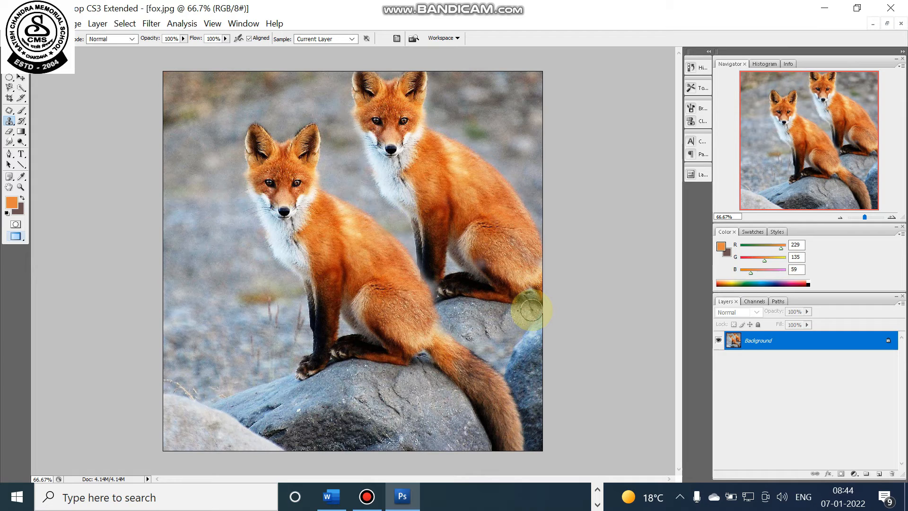
{"action": "left_click_drag", "start_coordinate": [531, 310], "coordinate": [532, 312]}
{"action": "left_click_drag", "start_coordinate": [533, 311], "coordinate": [524, 322]}
Step: Open the animal1 image from the HTML folder
{"action": "left_click", "coordinate": [8, 24]}
{"action": "mouse_move", "coordinate": [24, 24]}
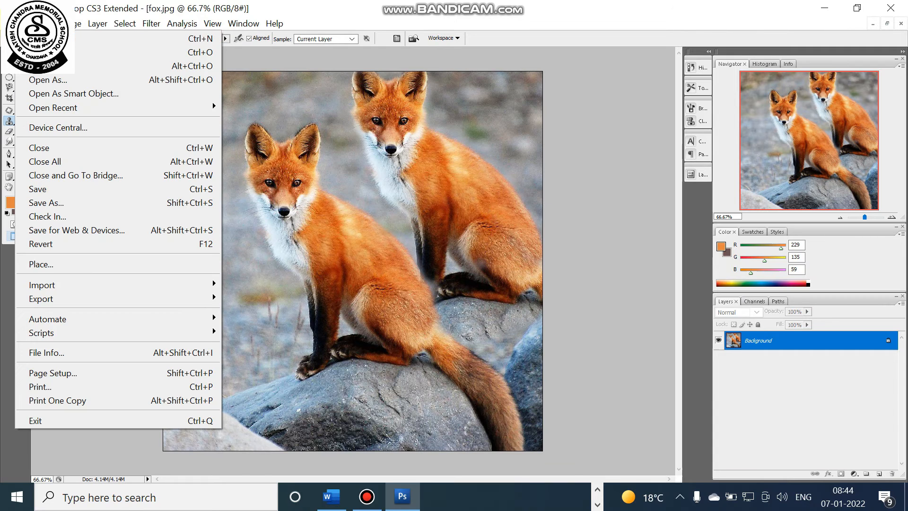
{"action": "left_click", "coordinate": [47, 52]}
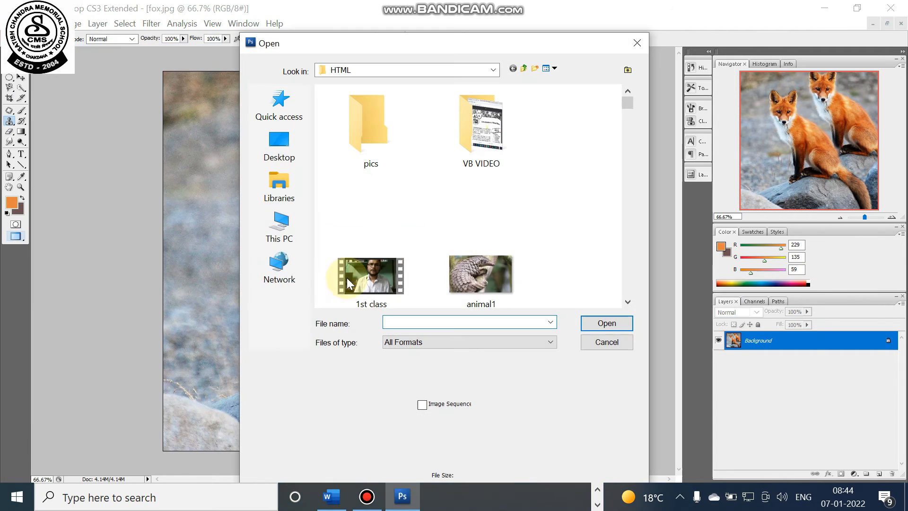
{"action": "left_click", "coordinate": [482, 275]}
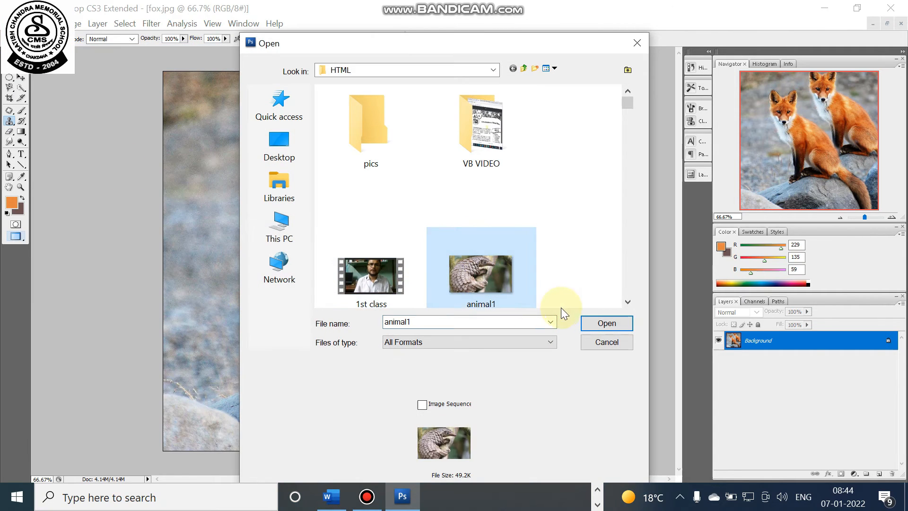
{"action": "left_click", "coordinate": [589, 322]}
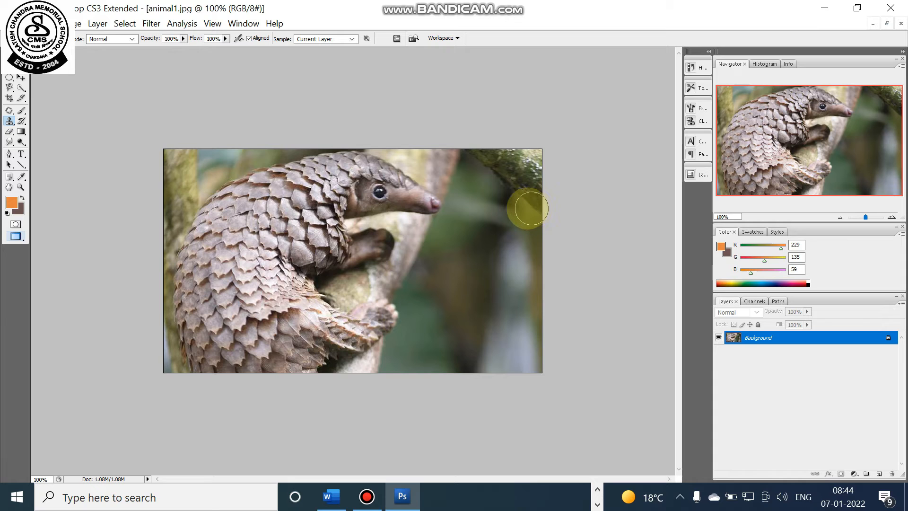
Step: Paint the last first-row pattern in the pattern picker over the pangolin's scaly back with the Pattern Stamp Tool
{"action": "right_click", "coordinate": [11, 122]}
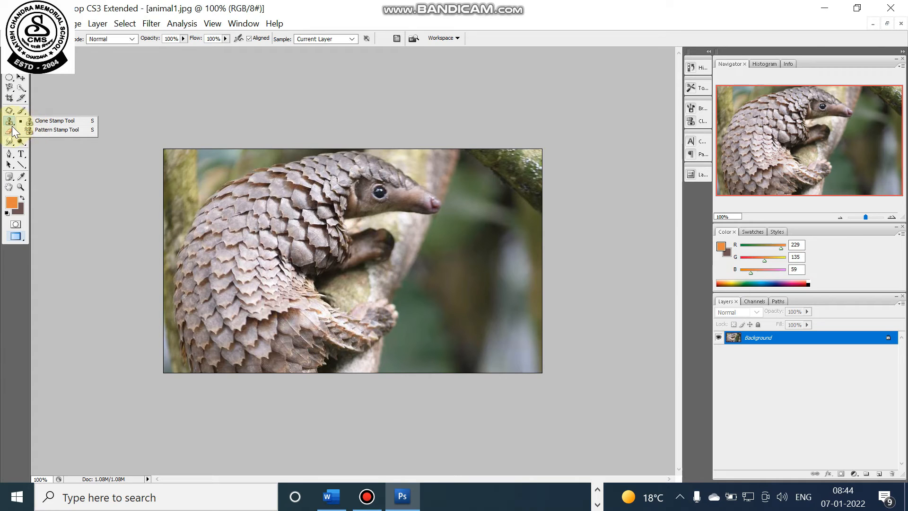
{"action": "left_click", "coordinate": [43, 131]}
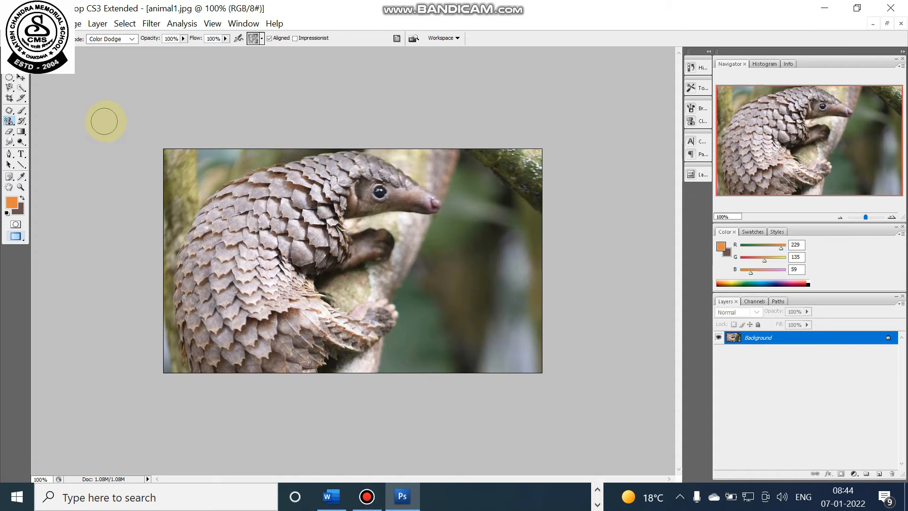
{"action": "left_click", "coordinate": [262, 38]}
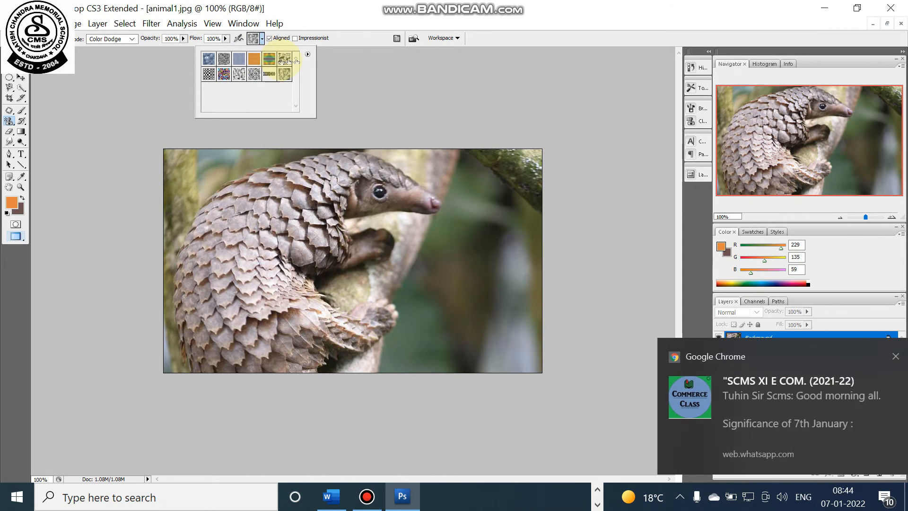
{"action": "left_click", "coordinate": [285, 60]}
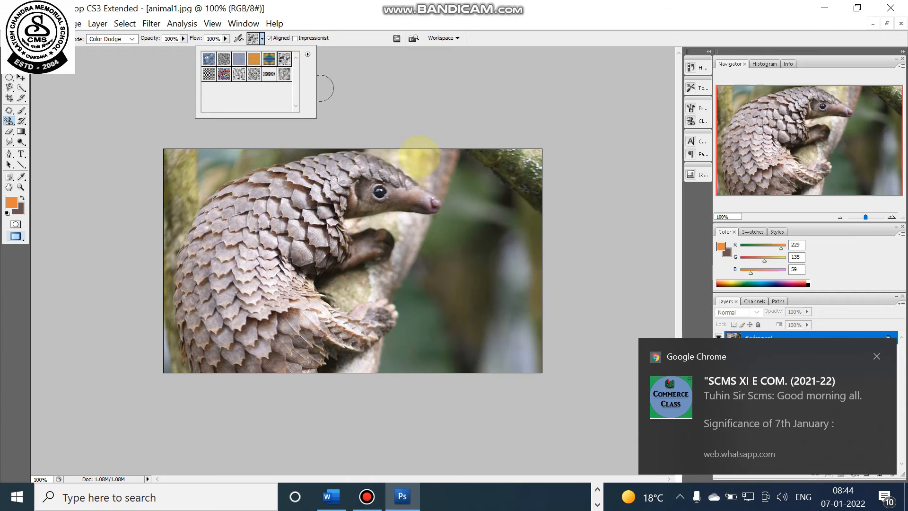
{"action": "left_click", "coordinate": [876, 356]}
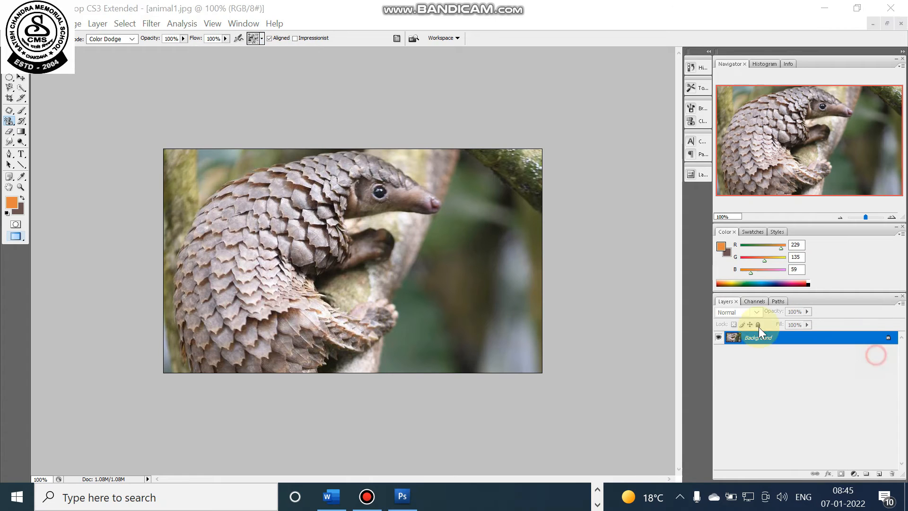
{"action": "mouse_move", "coordinate": [305, 235]}
{"action": "left_mouse_down"}
{"action": "mouse_move", "coordinate": [293, 208]}
{"action": "mouse_move", "coordinate": [274, 230]}
{"action": "mouse_move", "coordinate": [292, 202]}
{"action": "mouse_move", "coordinate": [257, 219]}
{"action": "mouse_move", "coordinate": [285, 193]}
{"action": "mouse_move", "coordinate": [252, 206]}
{"action": "mouse_move", "coordinate": [273, 185]}
{"action": "mouse_move", "coordinate": [316, 177]}
{"action": "mouse_move", "coordinate": [288, 181]}
{"action": "mouse_move", "coordinate": [295, 173]}
{"action": "mouse_move", "coordinate": [231, 195]}
{"action": "mouse_move", "coordinate": [193, 248]}
{"action": "mouse_move", "coordinate": [186, 306]}
{"action": "mouse_move", "coordinate": [220, 230]}
{"action": "mouse_move", "coordinate": [204, 284]}
{"action": "mouse_move", "coordinate": [258, 216]}
{"action": "mouse_move", "coordinate": [241, 257]}
{"action": "mouse_move", "coordinate": [236, 220]}
{"action": "mouse_move", "coordinate": [220, 264]}
{"action": "mouse_move", "coordinate": [267, 255]}
{"action": "mouse_move", "coordinate": [264, 284]}
{"action": "mouse_move", "coordinate": [273, 285]}
{"action": "mouse_move", "coordinate": [283, 245]}
{"action": "left_mouse_up"}
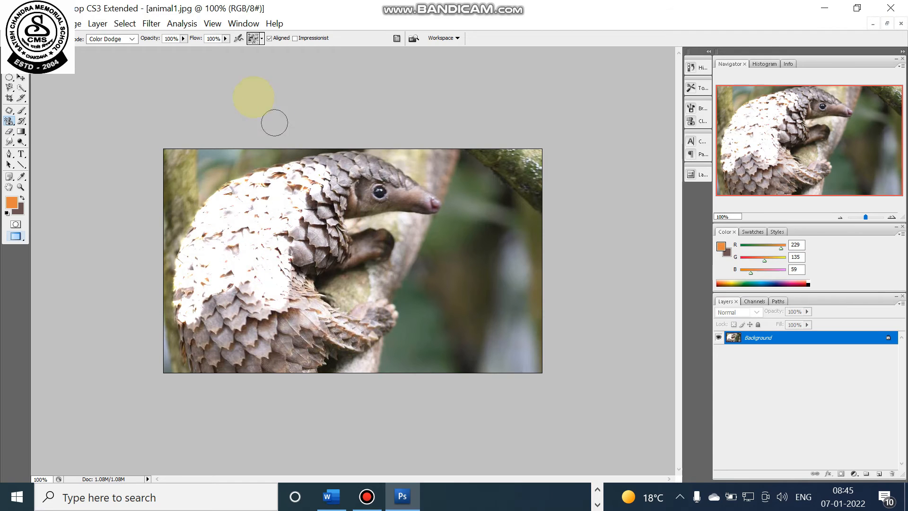
Step: Switch the Pattern Stamp to the fourth second-row pattern and paint it over the pangolin's upper back
{"action": "left_click", "coordinate": [262, 39]}
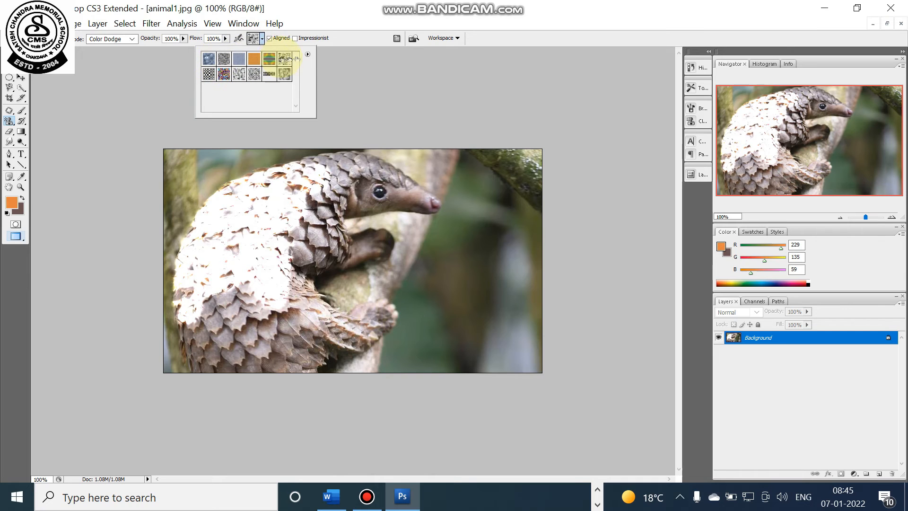
{"action": "left_click", "coordinate": [255, 74]}
{"action": "mouse_move", "coordinate": [267, 218]}
{"action": "left_mouse_down"}
{"action": "mouse_move", "coordinate": [291, 206]}
{"action": "mouse_move", "coordinate": [243, 240]}
{"action": "mouse_move", "coordinate": [284, 204]}
{"action": "mouse_move", "coordinate": [282, 228]}
{"action": "mouse_move", "coordinate": [307, 215]}
{"action": "left_mouse_up"}
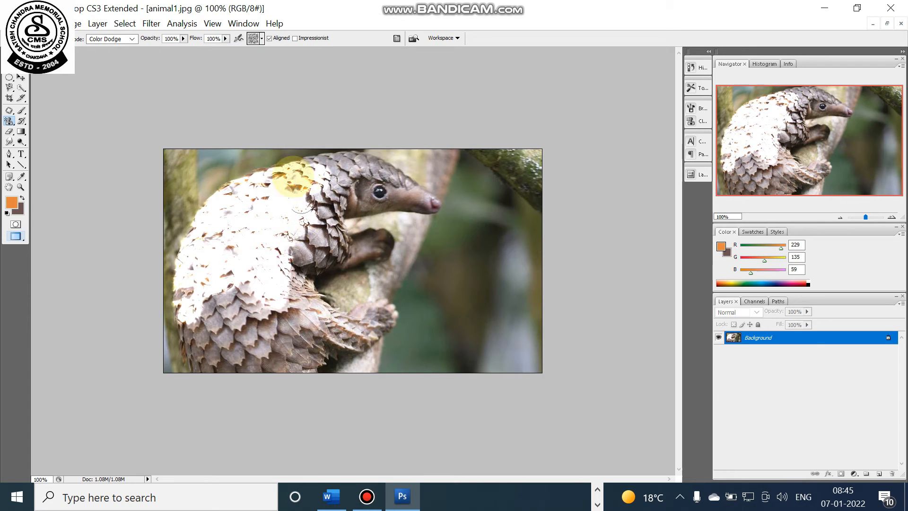
Step: Stamp the black-and-white checkered pattern over the pangolin's lower body, head, snout and limbs
{"action": "left_click", "coordinate": [262, 39]}
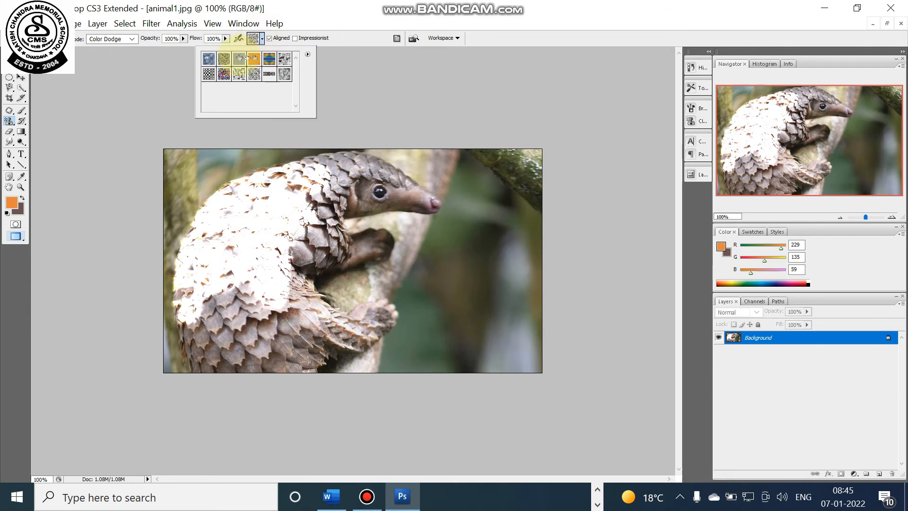
{"action": "left_click", "coordinate": [209, 74]}
{"action": "mouse_move", "coordinate": [279, 225]}
{"action": "left_mouse_down"}
{"action": "mouse_move", "coordinate": [305, 207]}
{"action": "mouse_move", "coordinate": [260, 244]}
{"action": "mouse_move", "coordinate": [299, 224]}
{"action": "mouse_move", "coordinate": [334, 181]}
{"action": "mouse_move", "coordinate": [272, 232]}
{"action": "mouse_move", "coordinate": [344, 188]}
{"action": "mouse_move", "coordinate": [386, 190]}
{"action": "mouse_move", "coordinate": [231, 253]}
{"action": "mouse_move", "coordinate": [220, 271]}
{"action": "mouse_move", "coordinate": [220, 255]}
{"action": "mouse_move", "coordinate": [232, 234]}
{"action": "mouse_move", "coordinate": [249, 293]}
{"action": "mouse_move", "coordinate": [281, 339]}
{"action": "mouse_move", "coordinate": [290, 320]}
{"action": "mouse_move", "coordinate": [304, 331]}
{"action": "mouse_move", "coordinate": [282, 299]}
{"action": "mouse_move", "coordinate": [334, 328]}
{"action": "mouse_move", "coordinate": [384, 311]}
{"action": "mouse_move", "coordinate": [317, 349]}
{"action": "mouse_move", "coordinate": [294, 352]}
{"action": "mouse_move", "coordinate": [221, 345]}
{"action": "mouse_move", "coordinate": [213, 324]}
{"action": "mouse_move", "coordinate": [282, 333]}
{"action": "mouse_move", "coordinate": [256, 310]}
{"action": "mouse_move", "coordinate": [195, 313]}
{"action": "mouse_move", "coordinate": [198, 347]}
{"action": "mouse_move", "coordinate": [214, 359]}
{"action": "mouse_move", "coordinate": [291, 362]}
{"action": "left_mouse_up"}
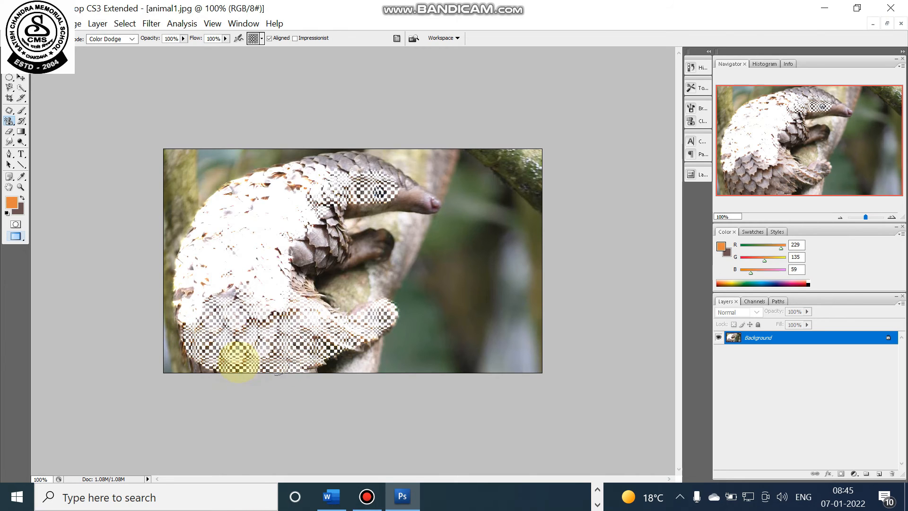
{"action": "mouse_move", "coordinate": [312, 196]}
{"action": "left_mouse_down"}
{"action": "mouse_move", "coordinate": [358, 174]}
{"action": "mouse_move", "coordinate": [325, 174]}
{"action": "mouse_move", "coordinate": [340, 166]}
{"action": "mouse_move", "coordinate": [415, 198]}
{"action": "left_mouse_up"}
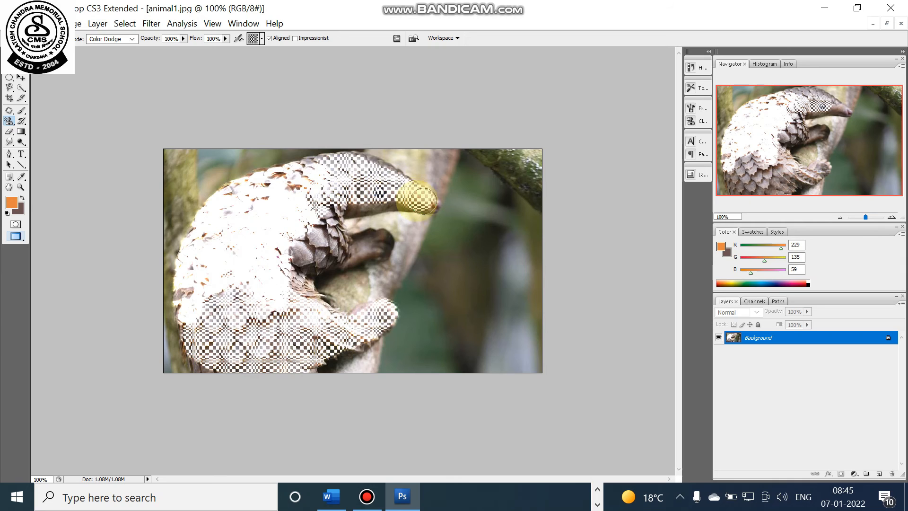
{"action": "mouse_move", "coordinate": [333, 225]}
{"action": "left_mouse_down"}
{"action": "mouse_move", "coordinate": [379, 244]}
{"action": "mouse_move", "coordinate": [290, 249]}
{"action": "mouse_move", "coordinate": [307, 308]}
{"action": "mouse_move", "coordinate": [301, 338]}
{"action": "left_mouse_up"}
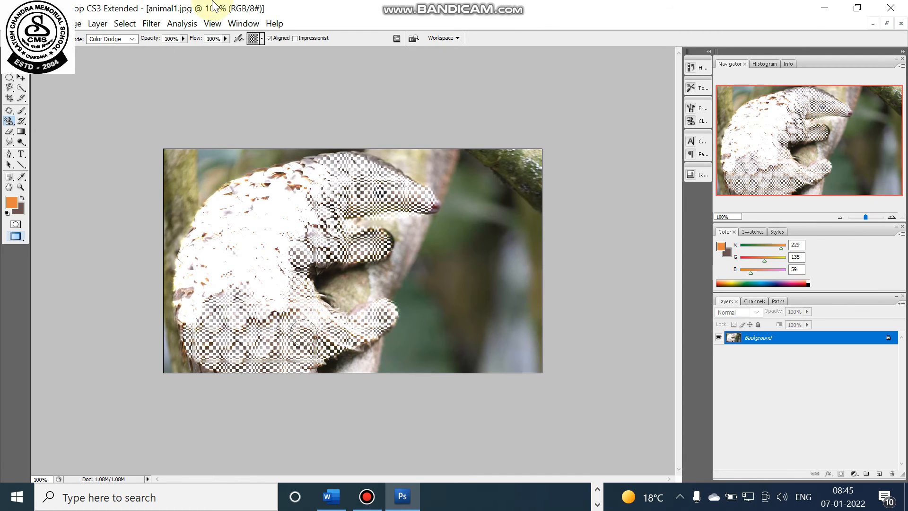
Step: Open the crocodile image from the HTML folder
{"action": "left_click", "coordinate": [22, 24]}
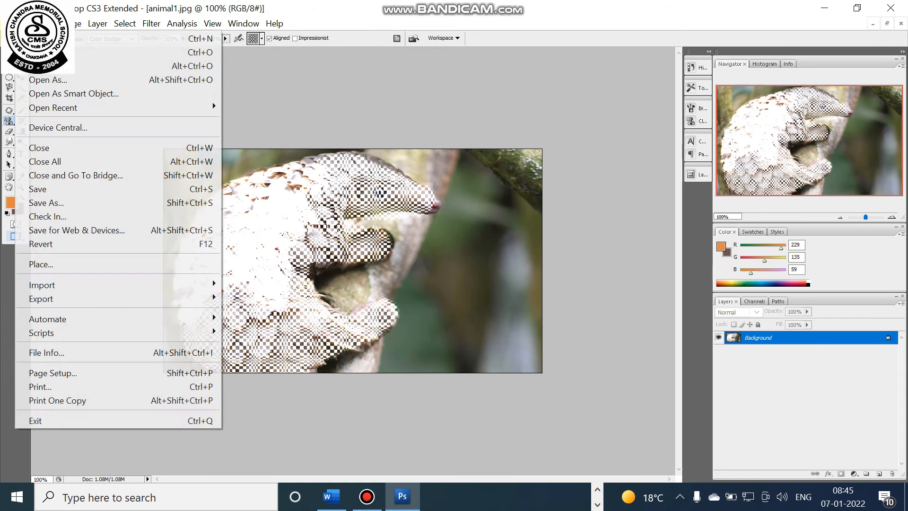
{"action": "left_click", "coordinate": [37, 52]}
{"action": "left_click", "coordinate": [367, 497]}
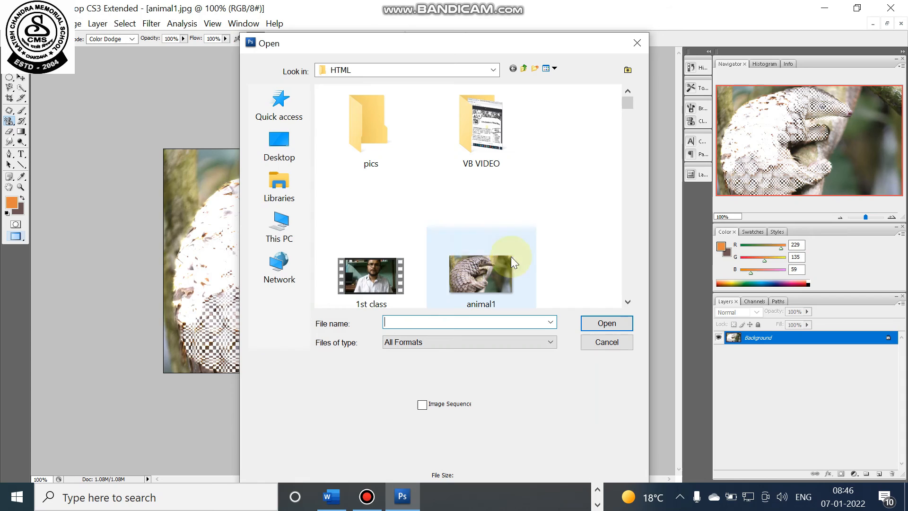
{"action": "scroll", "coordinate": [566, 246], "scroll_direction": "down", "scroll_amount": 4}
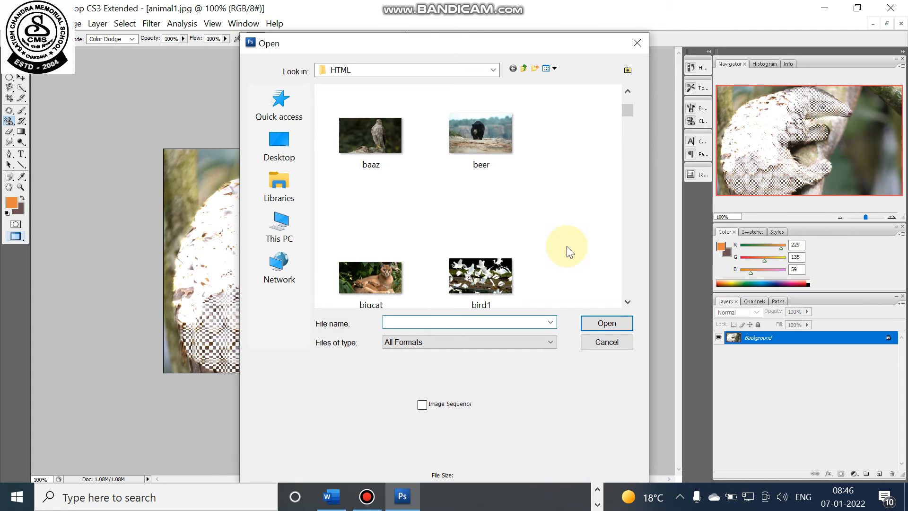
{"action": "scroll", "coordinate": [567, 246], "scroll_direction": "down", "scroll_amount": 4}
{"action": "scroll", "coordinate": [567, 246], "scroll_direction": "down", "scroll_amount": 2}
{"action": "scroll", "coordinate": [566, 246], "scroll_direction": "down", "scroll_amount": 8}
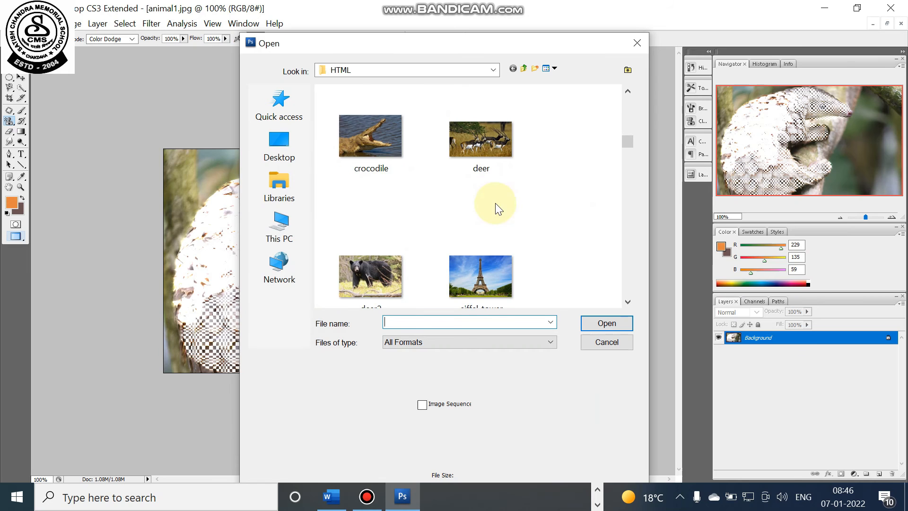
{"action": "double_click", "coordinate": [355, 134]}
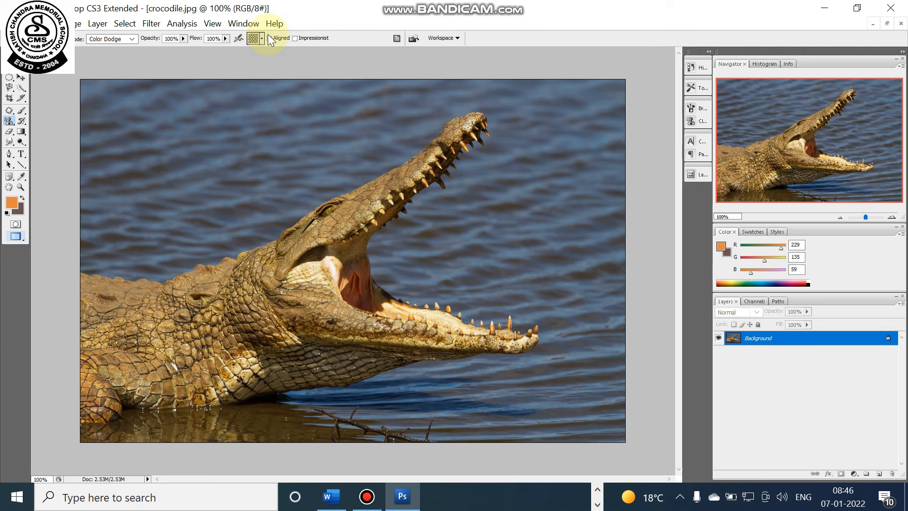
Step: Select the first pattern in the pattern picker and paint it over the crocodile's neck and shoulder with the Pattern Stamp Tool
{"action": "left_click", "coordinate": [262, 39]}
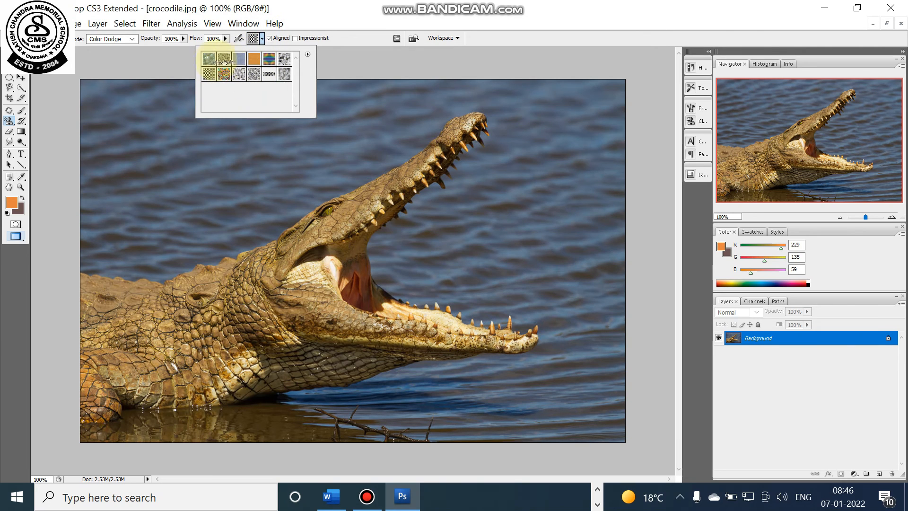
{"action": "left_click", "coordinate": [209, 58]}
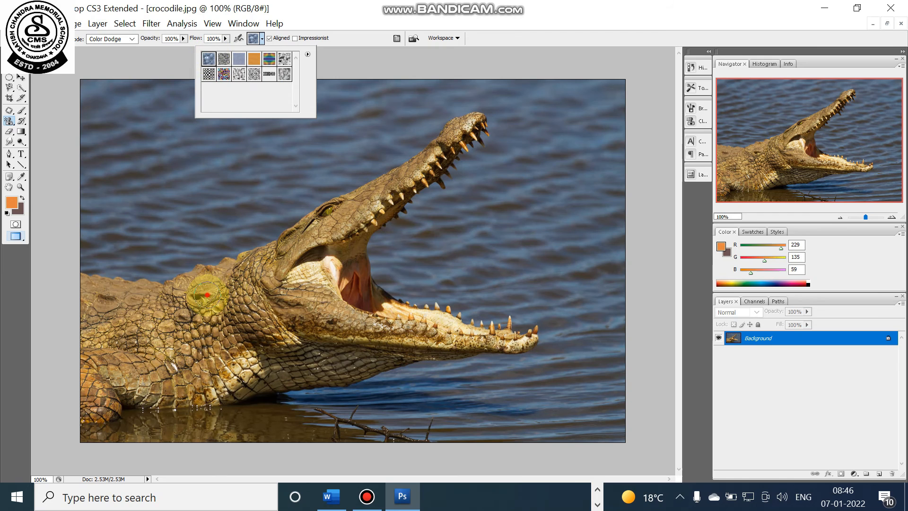
{"action": "mouse_move", "coordinate": [206, 295]}
{"action": "left_mouse_down"}
{"action": "mouse_move", "coordinate": [265, 288]}
{"action": "mouse_move", "coordinate": [254, 284]}
{"action": "mouse_move", "coordinate": [246, 326]}
{"action": "left_mouse_up"}
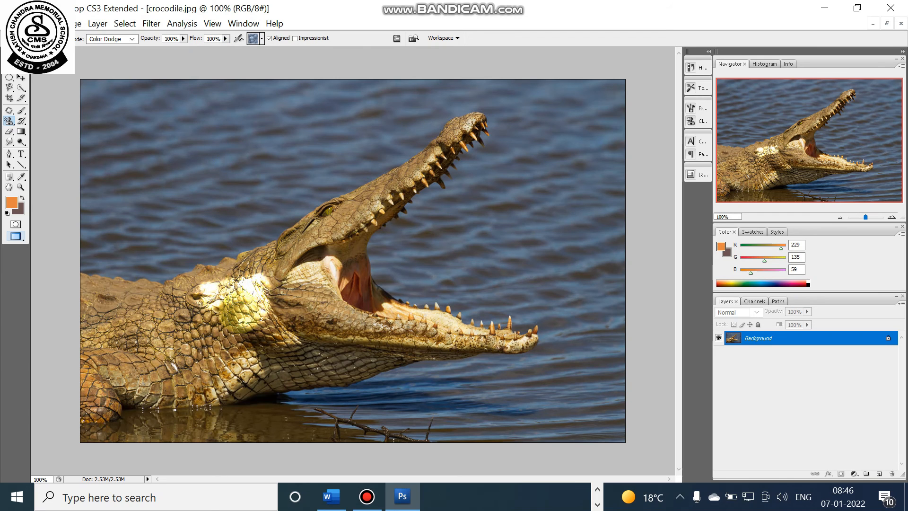
{"action": "left_click", "coordinate": [262, 42]}
{"action": "left_click", "coordinate": [209, 58]}
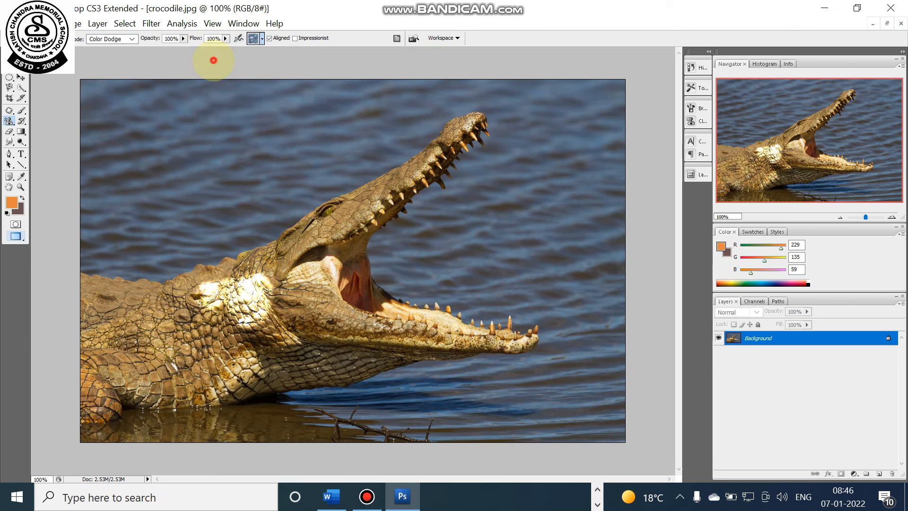
{"action": "mouse_move", "coordinate": [205, 316]}
{"action": "left_mouse_down"}
{"action": "mouse_move", "coordinate": [171, 342]}
{"action": "mouse_move", "coordinate": [158, 337]}
{"action": "mouse_move", "coordinate": [224, 311]}
{"action": "mouse_move", "coordinate": [135, 320]}
{"action": "mouse_move", "coordinate": [212, 294]}
{"action": "mouse_move", "coordinate": [196, 286]}
{"action": "left_mouse_up"}
{"action": "left_click_drag", "start_coordinate": [18, 127], "coordinate": [44, 129]}
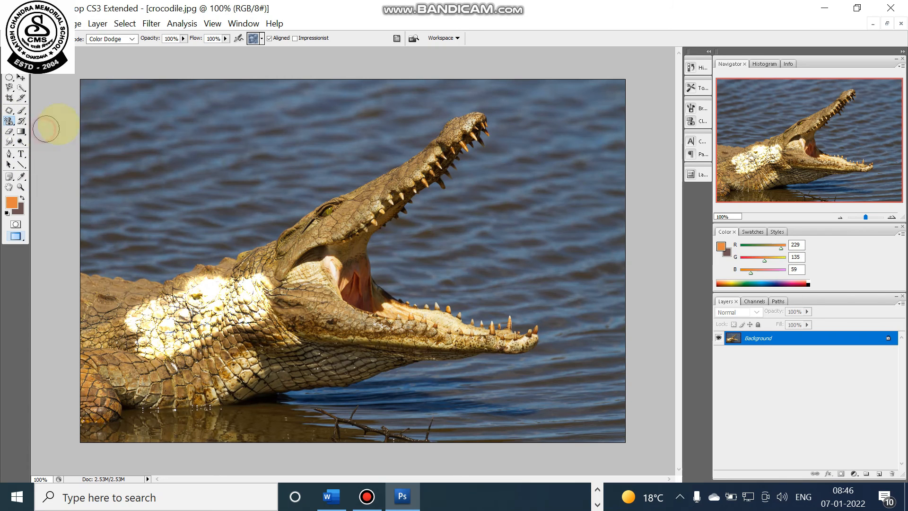
Step: Extend the first-row bubble pattern over the rest of the crocodile's body, the back of its head and its lower jaw
{"action": "left_click", "coordinate": [261, 38]}
{"action": "left_click", "coordinate": [209, 59]}
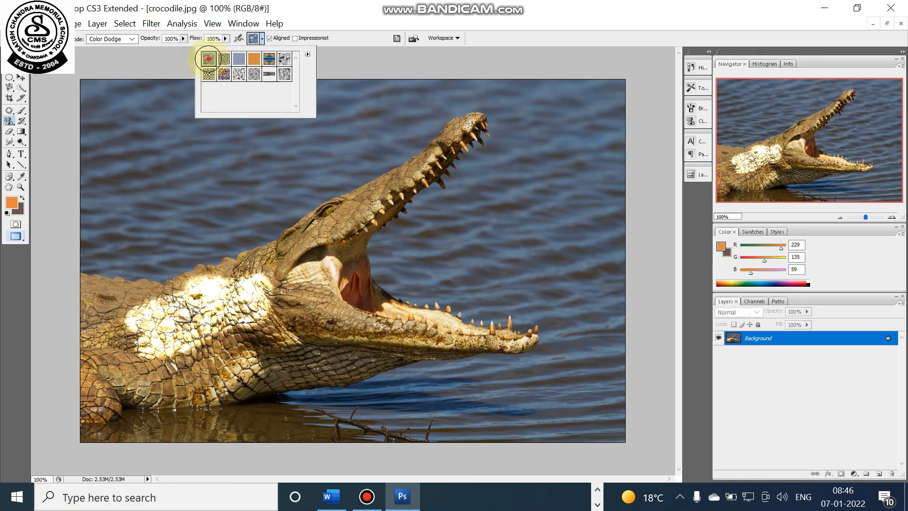
{"action": "left_click", "coordinate": [269, 215]}
{"action": "mouse_move", "coordinate": [272, 226]}
{"action": "left_mouse_down"}
{"action": "mouse_move", "coordinate": [275, 252]}
{"action": "mouse_move", "coordinate": [226, 287]}
{"action": "mouse_move", "coordinate": [241, 274]}
{"action": "mouse_move", "coordinate": [168, 277]}
{"action": "mouse_move", "coordinate": [153, 288]}
{"action": "mouse_move", "coordinate": [98, 285]}
{"action": "mouse_move", "coordinate": [156, 312]}
{"action": "mouse_move", "coordinate": [137, 333]}
{"action": "mouse_move", "coordinate": [198, 324]}
{"action": "mouse_move", "coordinate": [149, 350]}
{"action": "mouse_move", "coordinate": [212, 331]}
{"action": "mouse_move", "coordinate": [181, 353]}
{"action": "mouse_move", "coordinate": [223, 326]}
{"action": "mouse_move", "coordinate": [266, 346]}
{"action": "mouse_move", "coordinate": [239, 364]}
{"action": "mouse_move", "coordinate": [260, 320]}
{"action": "mouse_move", "coordinate": [248, 324]}
{"action": "mouse_move", "coordinate": [254, 356]}
{"action": "mouse_move", "coordinate": [285, 353]}
{"action": "mouse_move", "coordinate": [139, 362]}
{"action": "mouse_move", "coordinate": [133, 379]}
{"action": "mouse_move", "coordinate": [236, 379]}
{"action": "mouse_move", "coordinate": [248, 361]}
{"action": "mouse_move", "coordinate": [298, 351]}
{"action": "mouse_move", "coordinate": [315, 350]}
{"action": "mouse_move", "coordinate": [266, 368]}
{"action": "mouse_move", "coordinate": [397, 357]}
{"action": "mouse_move", "coordinate": [294, 317]}
{"action": "mouse_move", "coordinate": [317, 294]}
{"action": "mouse_move", "coordinate": [298, 301]}
{"action": "mouse_move", "coordinate": [375, 321]}
{"action": "mouse_move", "coordinate": [477, 330]}
{"action": "mouse_move", "coordinate": [454, 337]}
{"action": "mouse_move", "coordinate": [348, 328]}
{"action": "mouse_move", "coordinate": [121, 384]}
{"action": "mouse_move", "coordinate": [106, 362]}
{"action": "mouse_move", "coordinate": [93, 373]}
{"action": "mouse_move", "coordinate": [96, 287]}
{"action": "left_mouse_up"}
{"action": "mouse_move", "coordinate": [313, 237]}
{"action": "left_mouse_down"}
{"action": "mouse_move", "coordinate": [279, 264]}
{"action": "mouse_move", "coordinate": [286, 312]}
{"action": "left_mouse_up"}
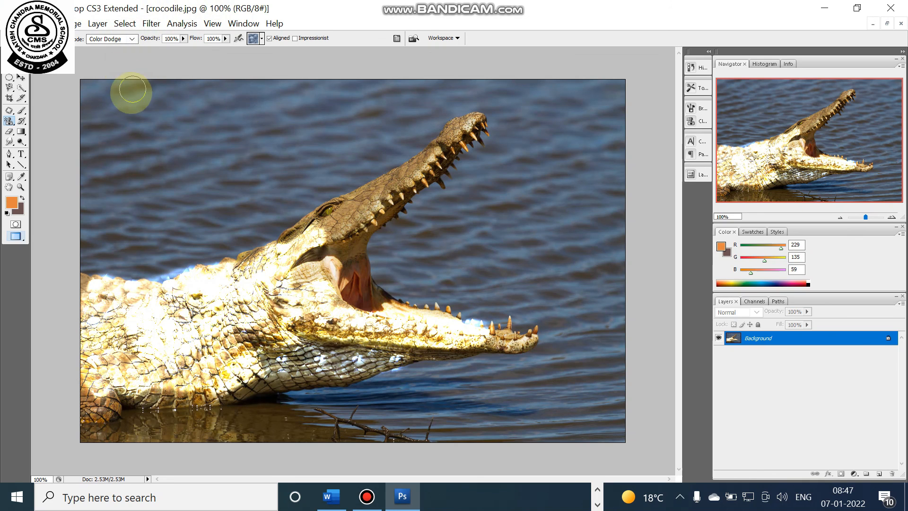
Step: Stamp a large block of the same bubble pattern onto the open water above the crocodile's back
{"action": "left_click", "coordinate": [125, 99]}
{"action": "mouse_move", "coordinate": [126, 99]}
{"action": "left_mouse_down"}
{"action": "mouse_move", "coordinate": [287, 108]}
{"action": "mouse_move", "coordinate": [135, 104]}
{"action": "mouse_move", "coordinate": [108, 120]}
{"action": "mouse_move", "coordinate": [305, 125]}
{"action": "mouse_move", "coordinate": [105, 135]}
{"action": "mouse_move", "coordinate": [295, 145]}
{"action": "mouse_move", "coordinate": [100, 146]}
{"action": "mouse_move", "coordinate": [279, 159]}
{"action": "mouse_move", "coordinate": [115, 178]}
{"action": "mouse_move", "coordinate": [282, 171]}
{"action": "mouse_move", "coordinate": [144, 177]}
{"action": "mouse_move", "coordinate": [104, 192]}
{"action": "mouse_move", "coordinate": [273, 180]}
{"action": "mouse_move", "coordinate": [102, 211]}
{"action": "left_mouse_up"}
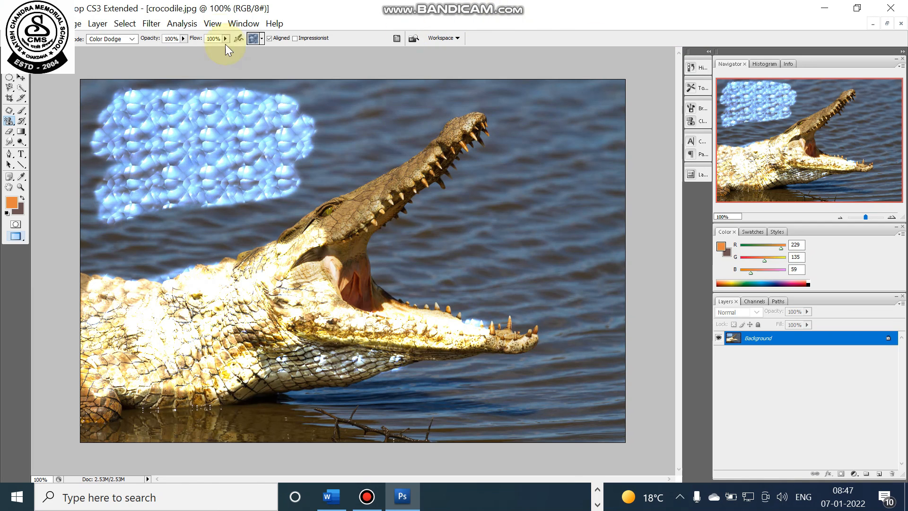
{"action": "left_click", "coordinate": [262, 40]}
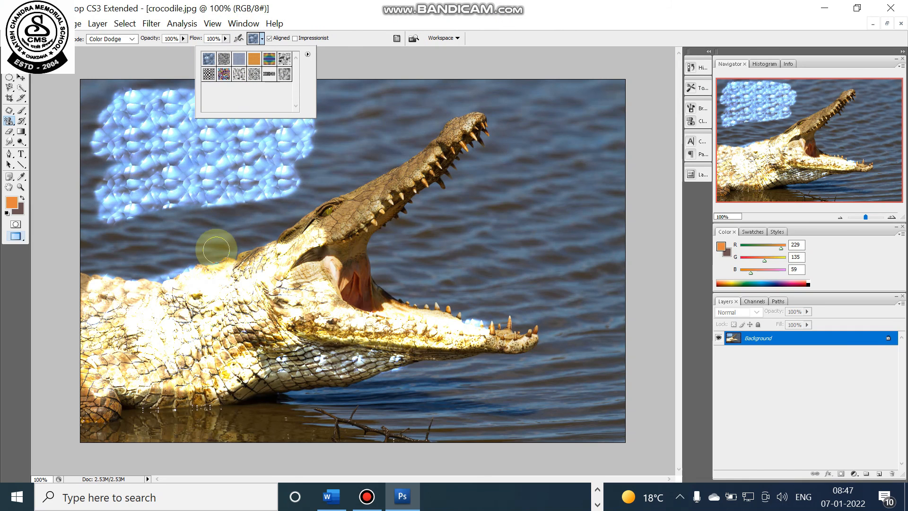
{"action": "mouse_move", "coordinate": [220, 221]}
{"action": "left_mouse_down"}
{"action": "mouse_move", "coordinate": [142, 232]}
{"action": "mouse_move", "coordinate": [320, 188]}
{"action": "mouse_move", "coordinate": [116, 231]}
{"action": "left_mouse_up"}
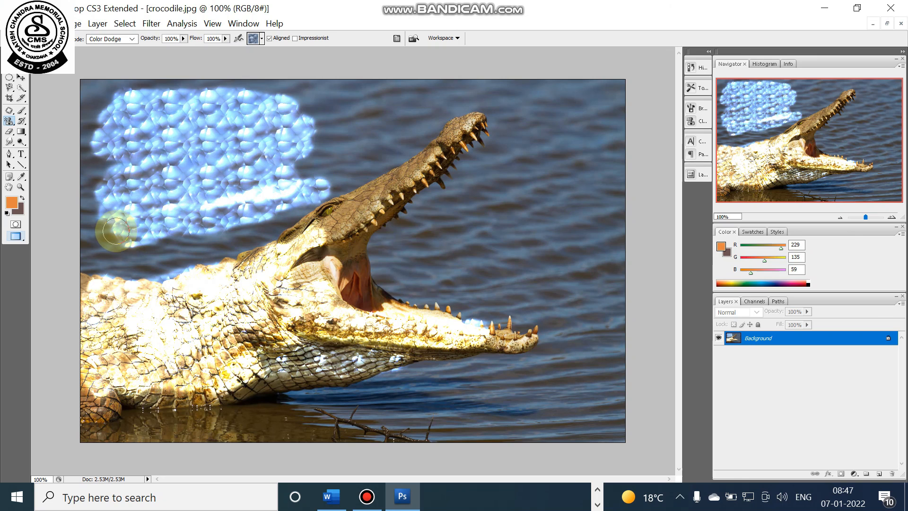